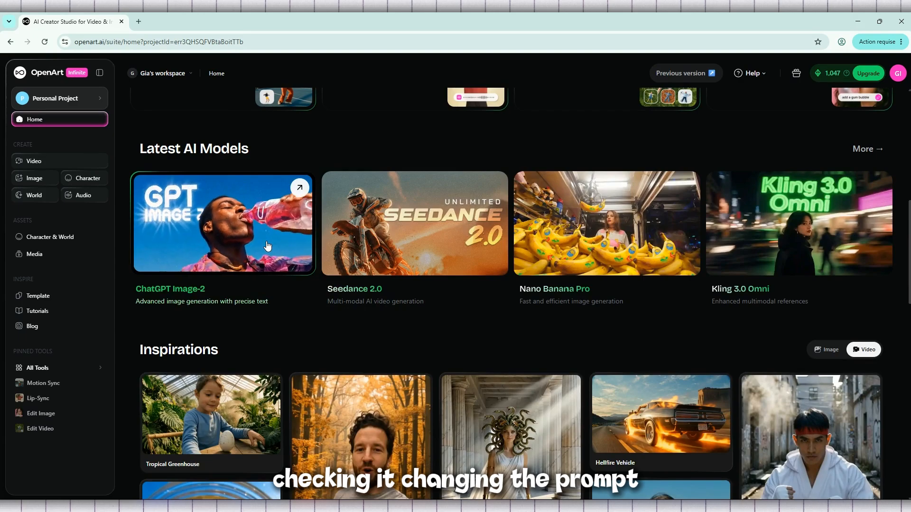
View the details of the Hellfire Vehicle example in the Inspirations gallery and close them
scroll(582, 229, "down", 3)
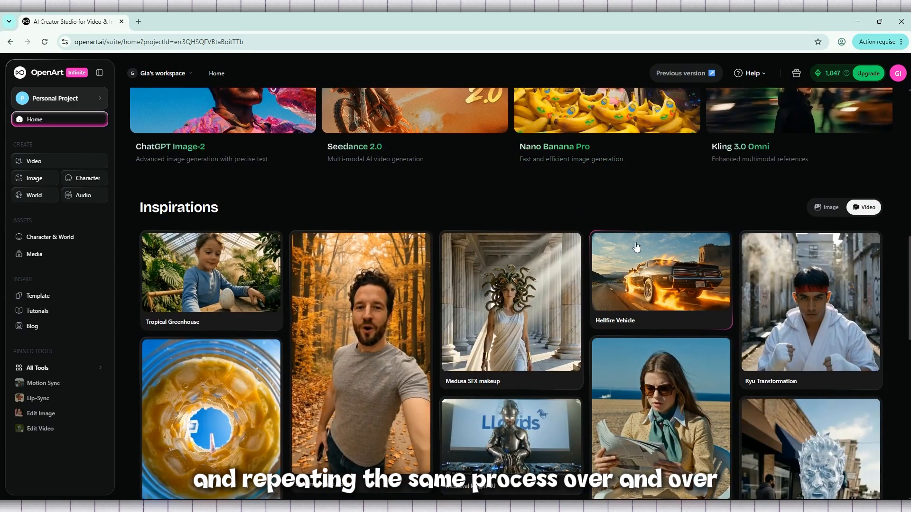
left_click(653, 264)
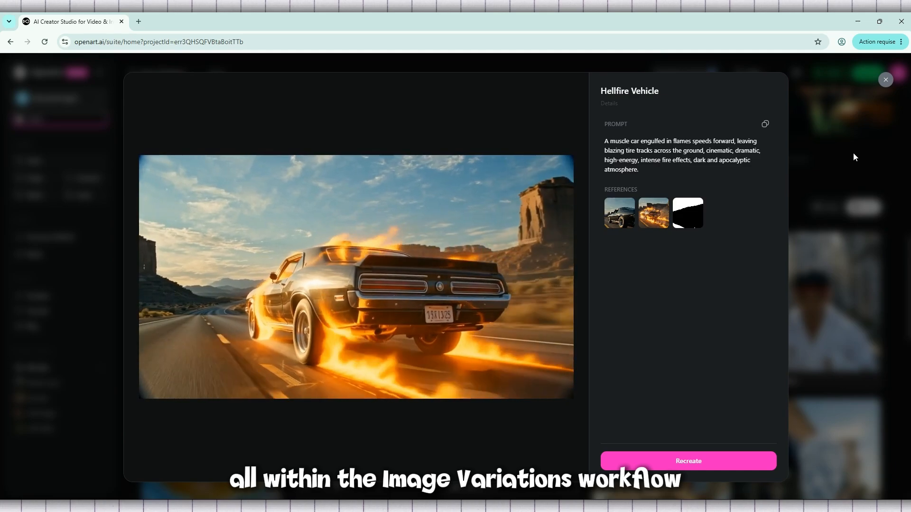
left_click(885, 79)
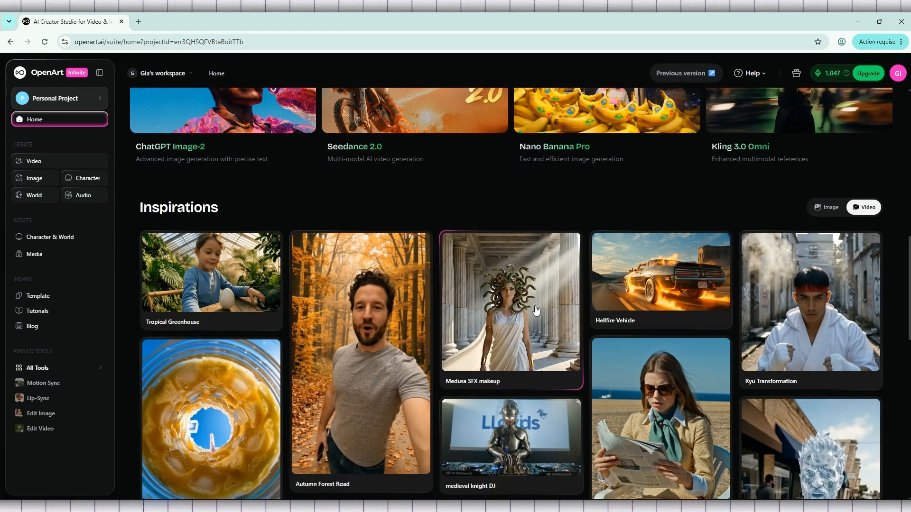
View the details of the Fire Man example further down the Inspirations gallery and close them
scroll(537, 312, "down", 2)
scroll(534, 304, "down", 2)
scroll(534, 304, "down", 3)
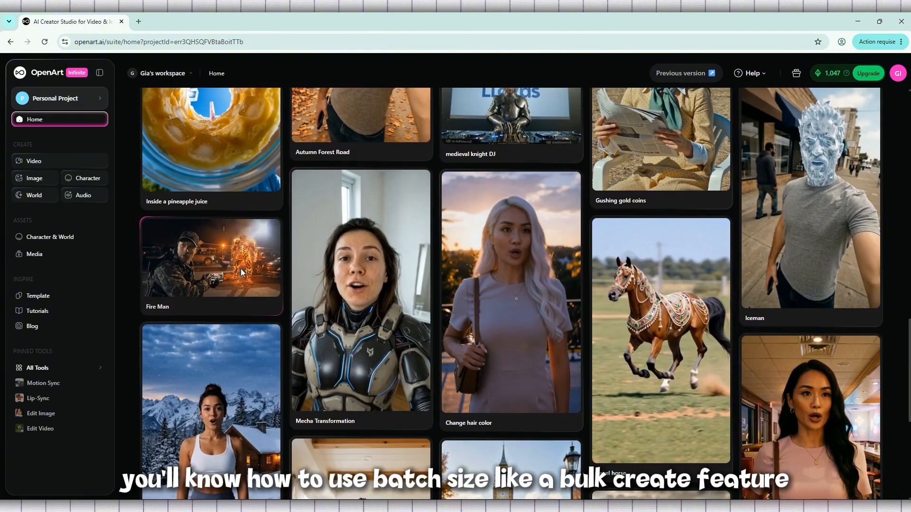
left_click(226, 268)
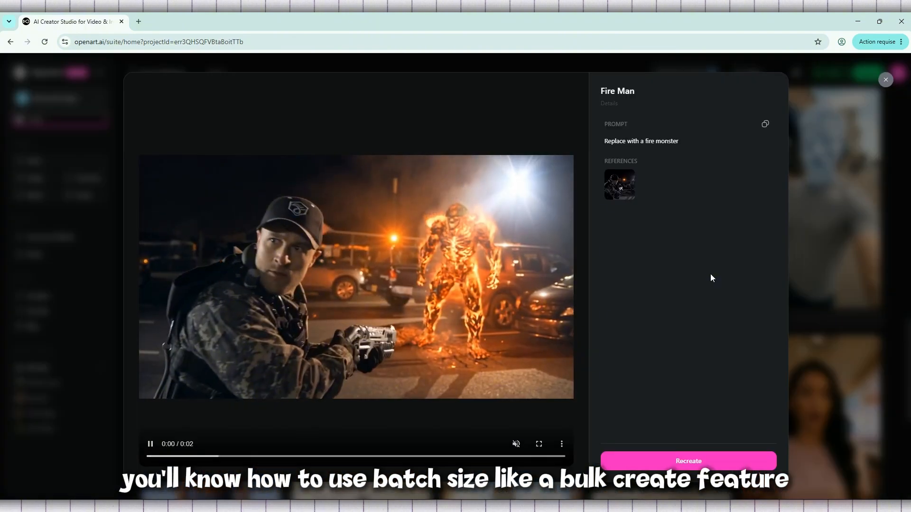
left_click(886, 127)
scroll(716, 178, "down", 5)
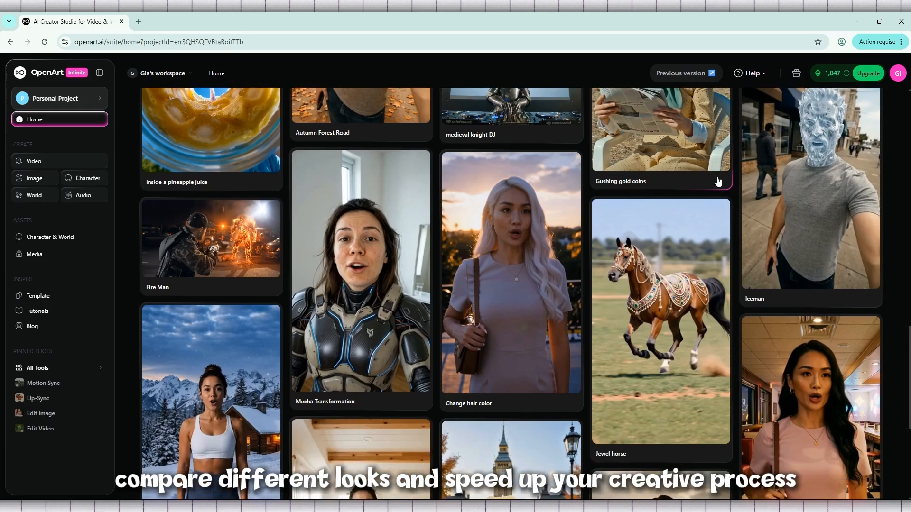
scroll(716, 176, "down", 3)
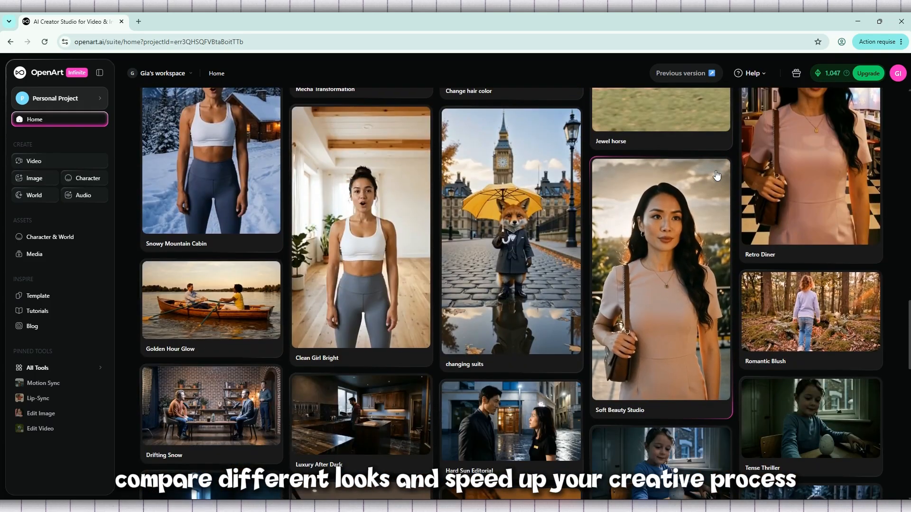
scroll(717, 175, "down", 4)
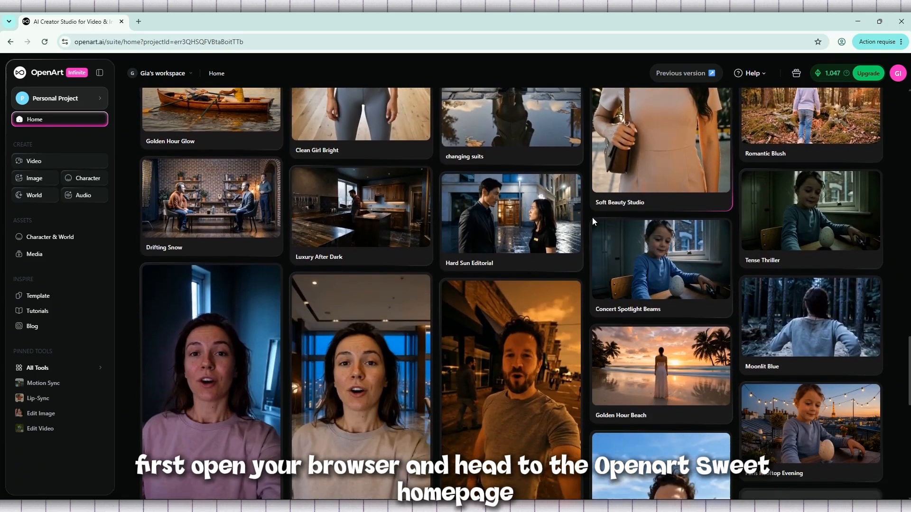
scroll(592, 218, "up", 10)
scroll(511, 285, "up", 5)
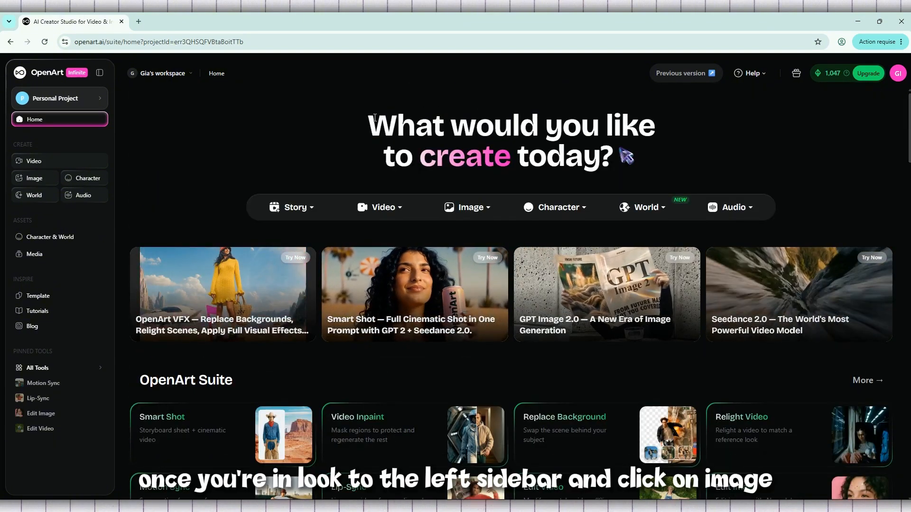
triple_click(525, 163)
left_click(525, 163)
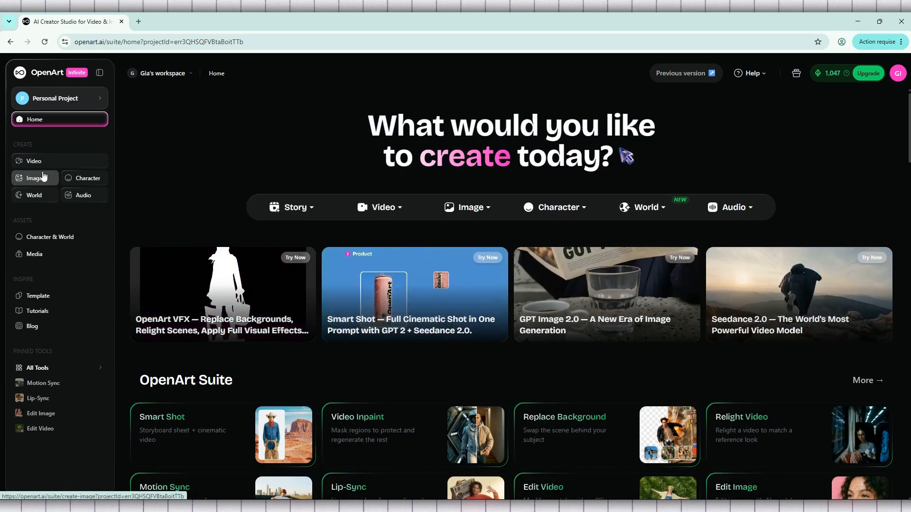
Open Image Variations in the image creation workspace and remove the preloaded starting image
left_click(38, 178)
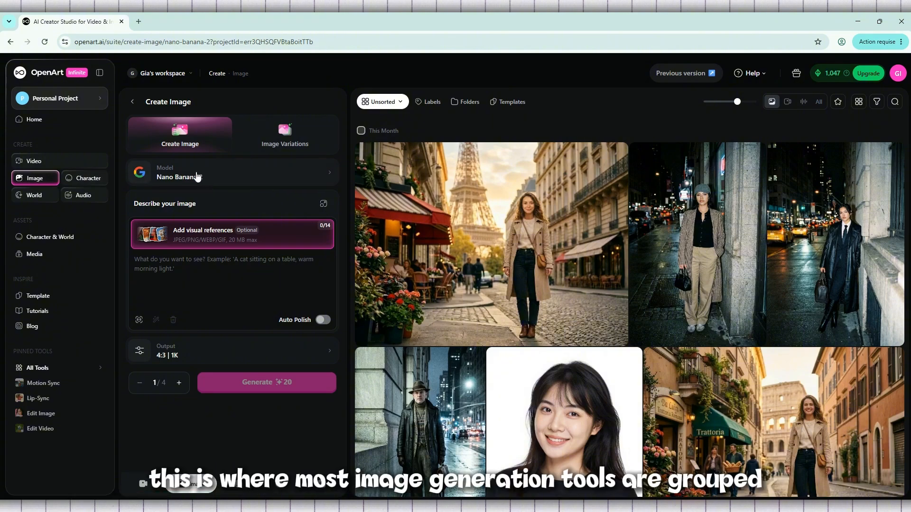
left_click(38, 179)
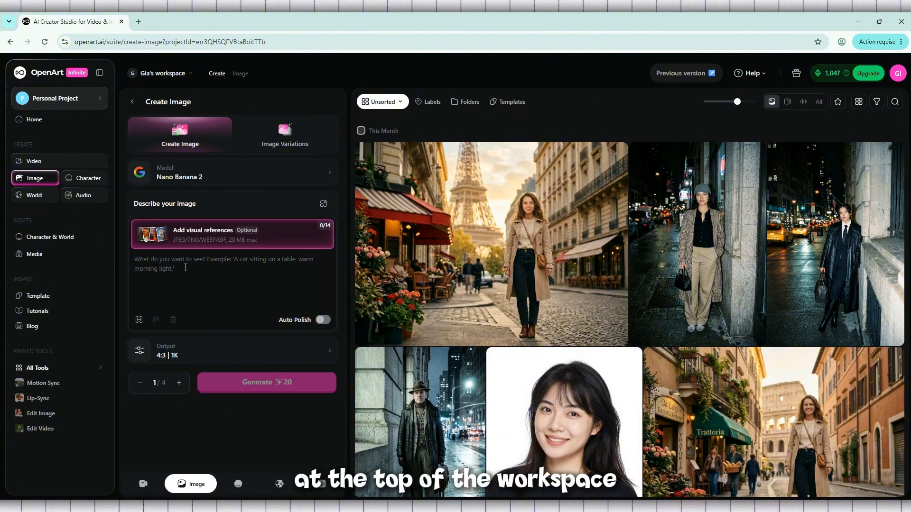
left_click(286, 142)
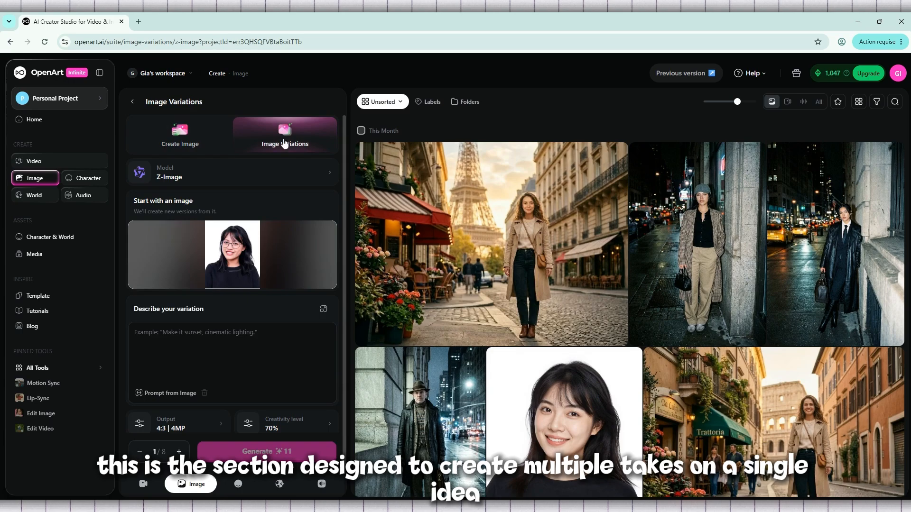
left_click(327, 231)
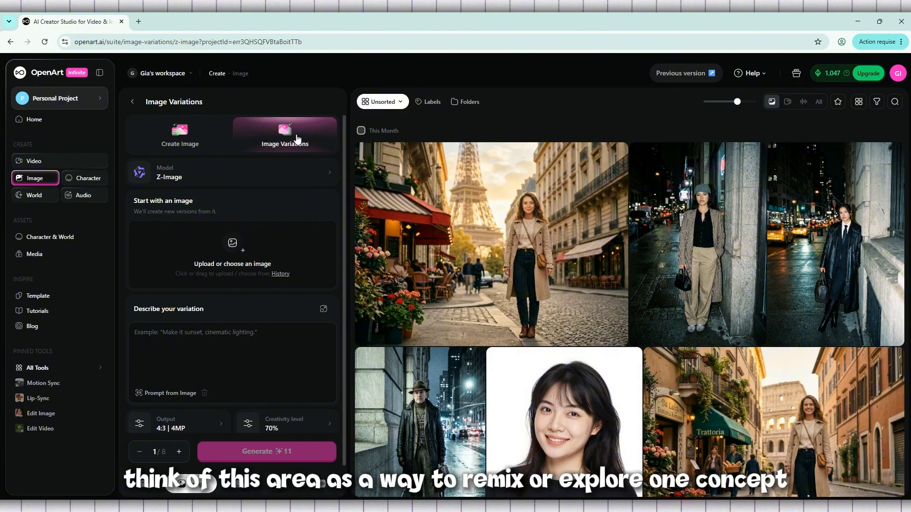
scroll(600, 223, "down", 2)
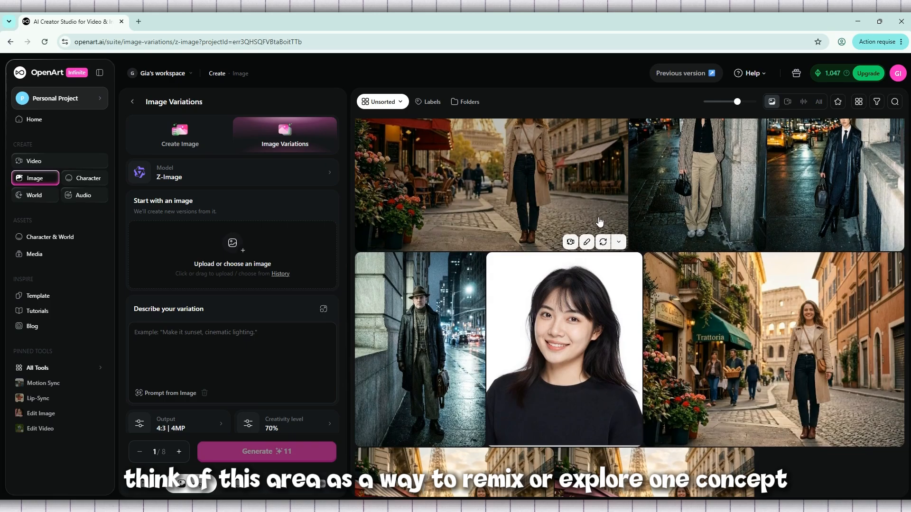
scroll(600, 223, "down", 4)
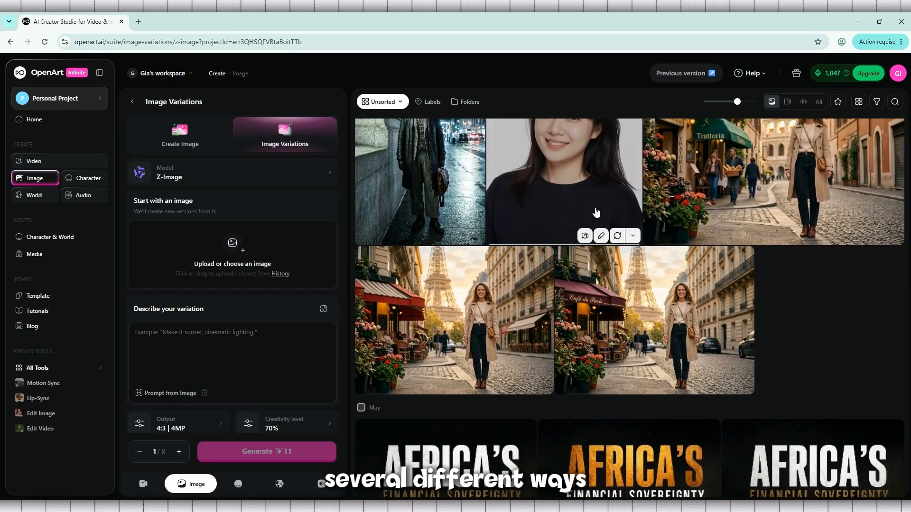
scroll(596, 212, "up", 6)
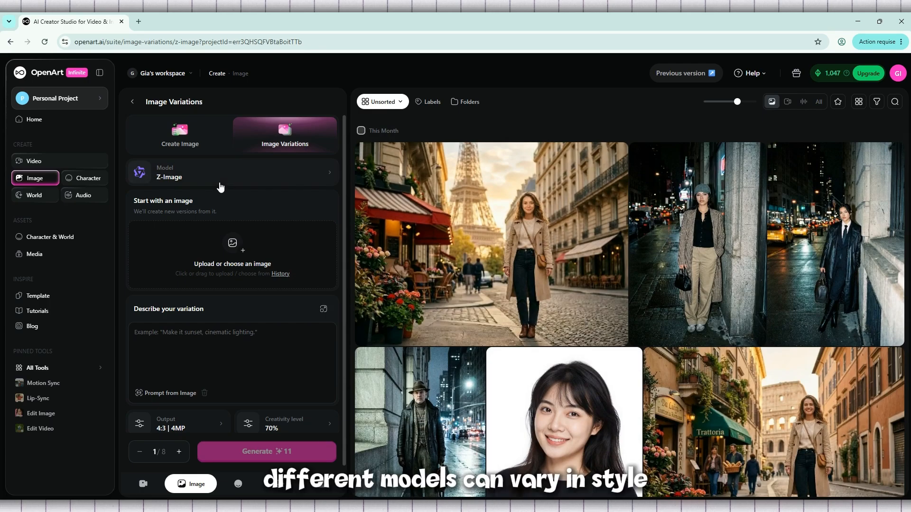
Try OpenArt SDXL as the variation model and switch back to Z-Image
left_click(218, 183)
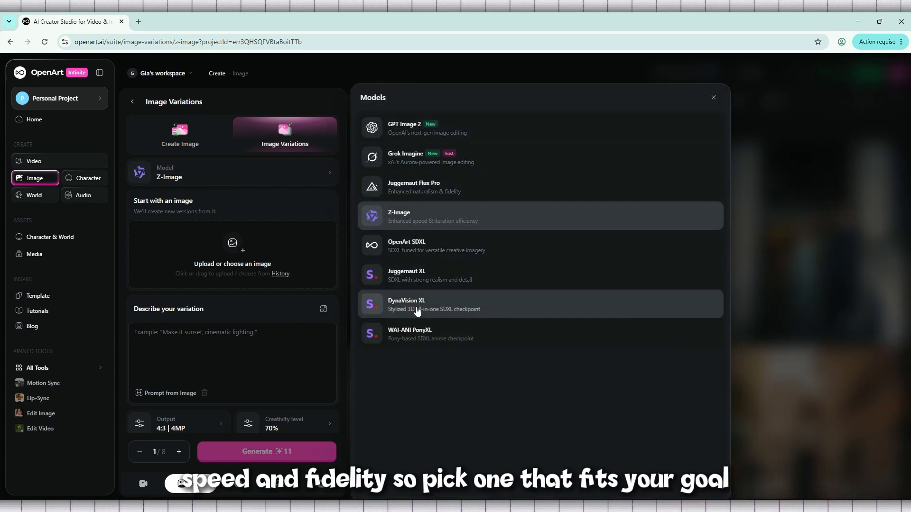
left_click(402, 255)
left_click(187, 175)
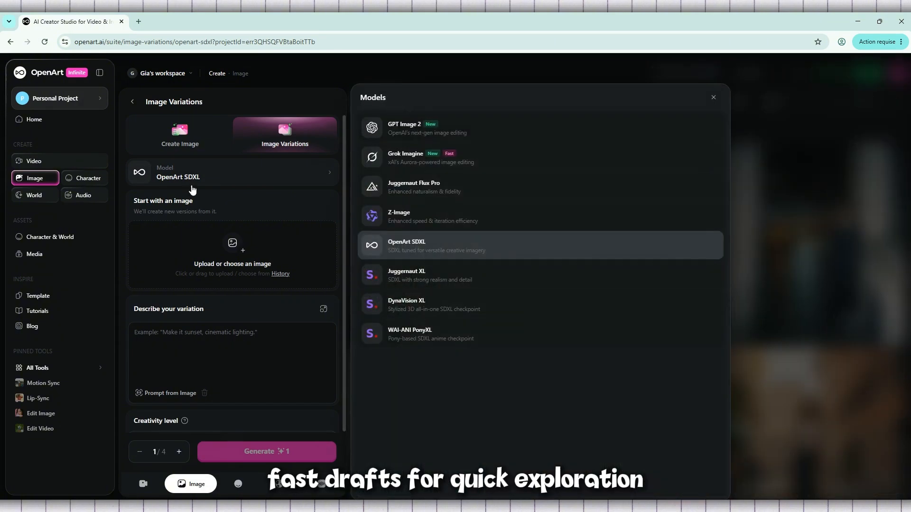
left_click(427, 208)
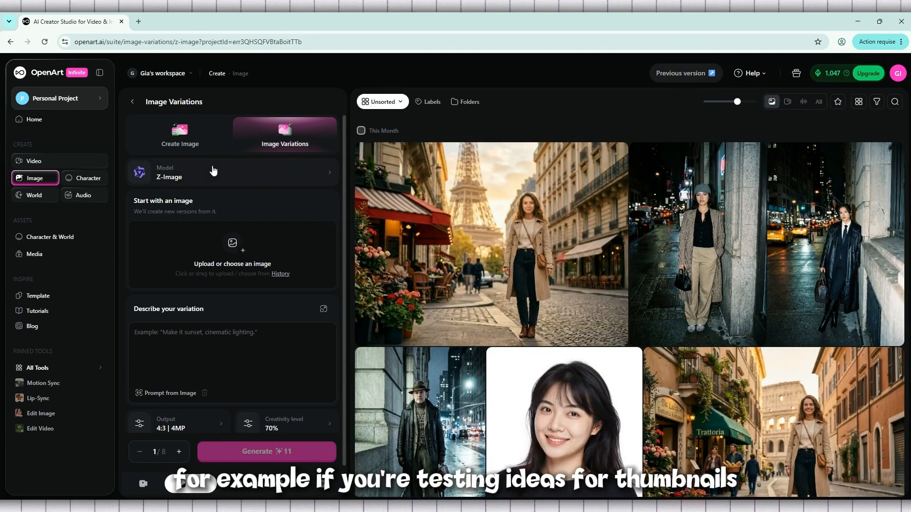
Try GPT Image 2 and Grok Imagine as the variation model and return to Z-Image
left_click(218, 172)
left_click(390, 137)
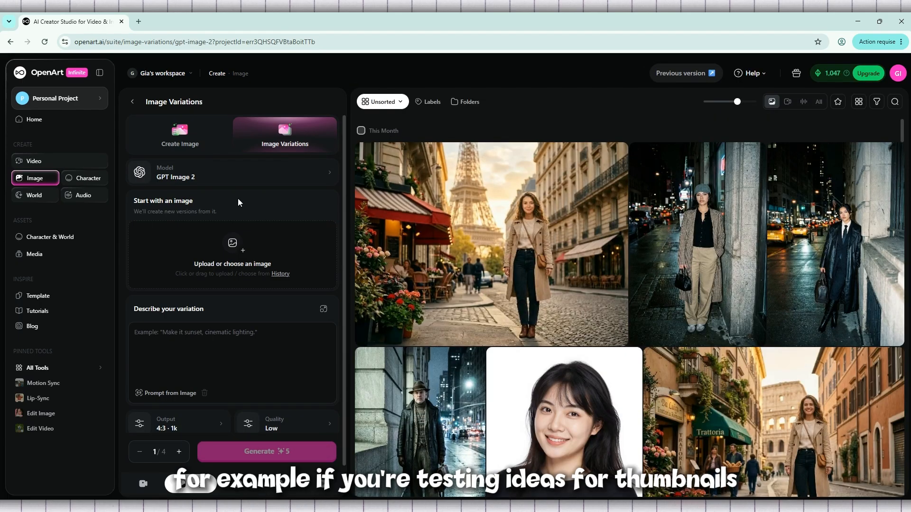
left_click(237, 184)
left_click(480, 156)
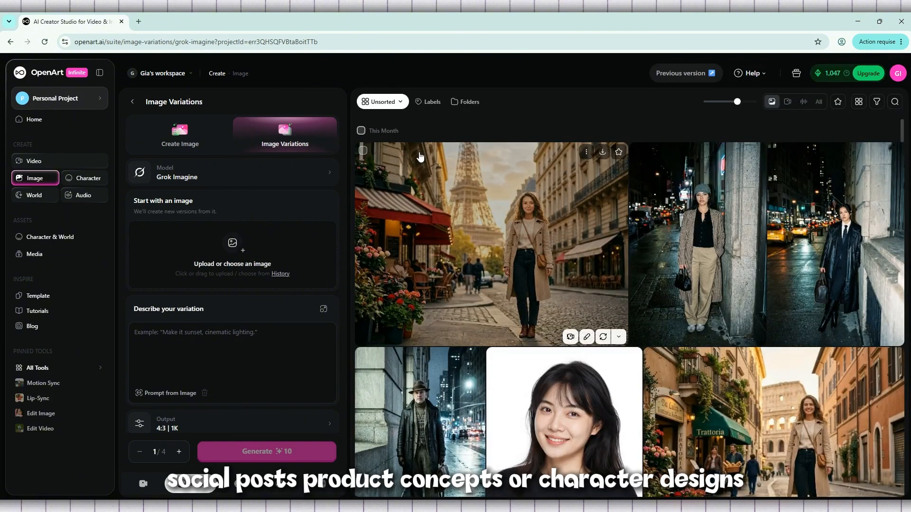
left_click(240, 182)
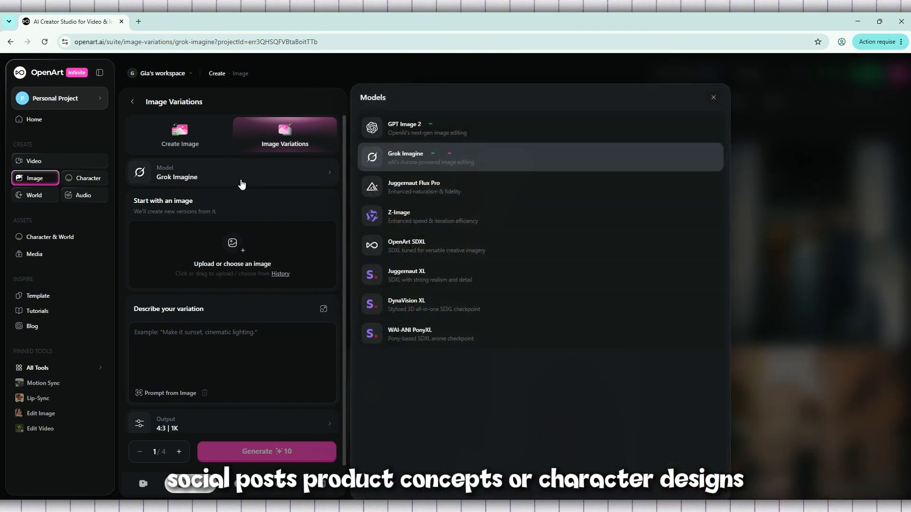
left_click(456, 214)
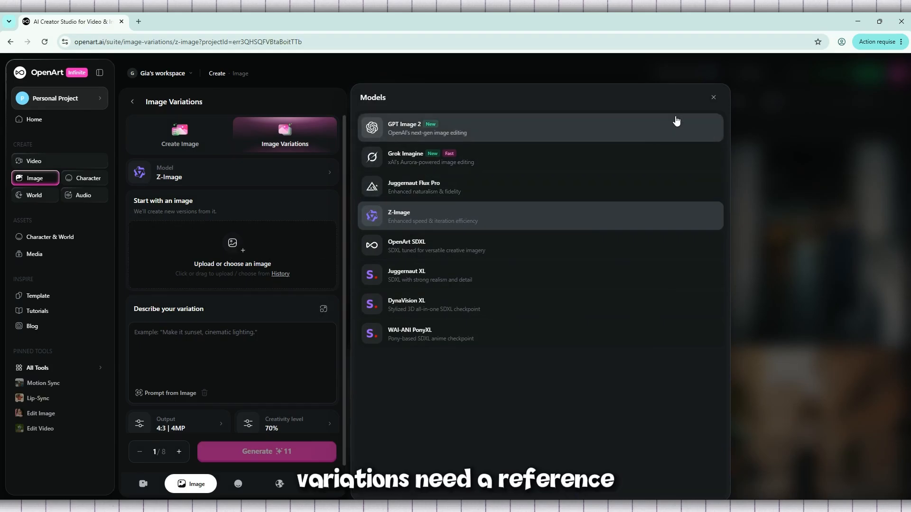
left_click(714, 97)
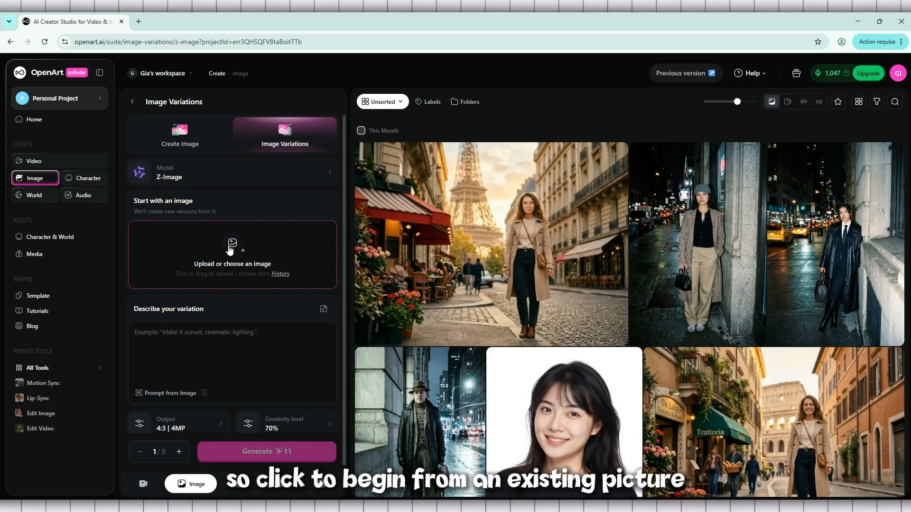
Preview the file "Ivory and Orange Professional Profile Photo Instagram Post" and upload it as the starting image
left_click(230, 250)
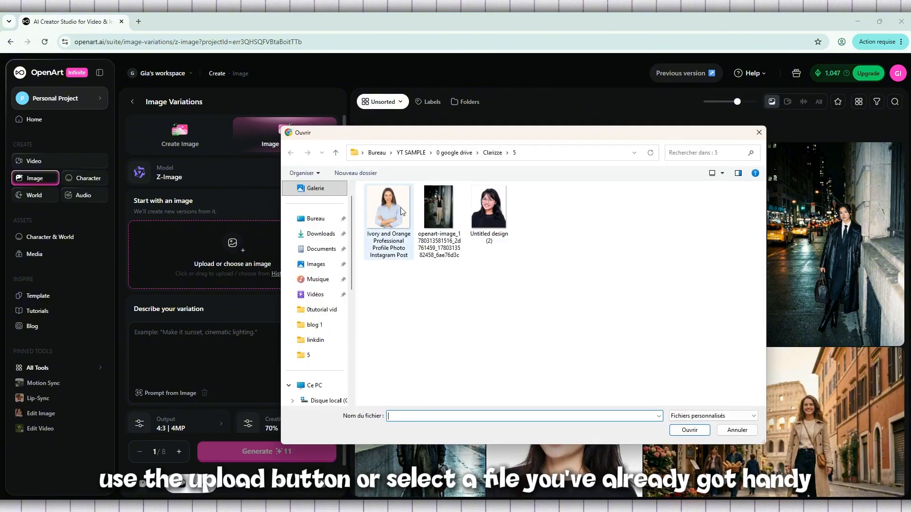
left_click(383, 210)
right_click(382, 209)
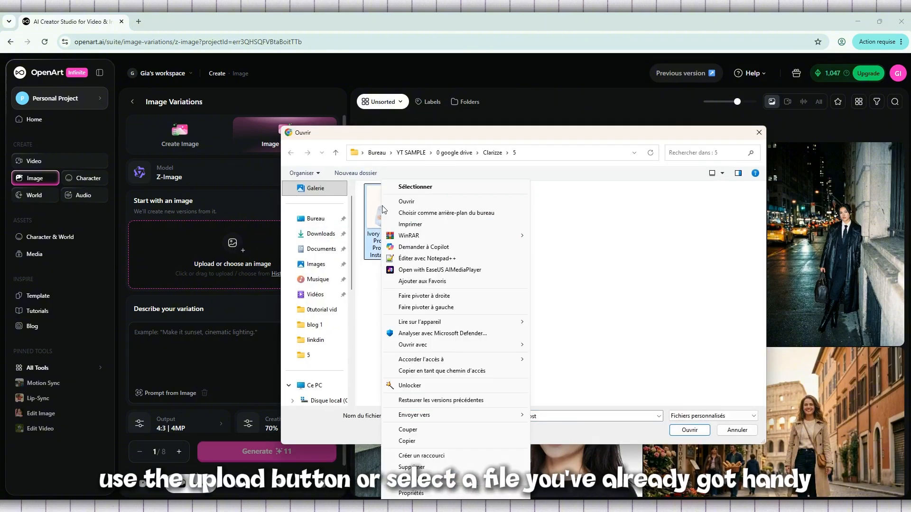
left_click(410, 203)
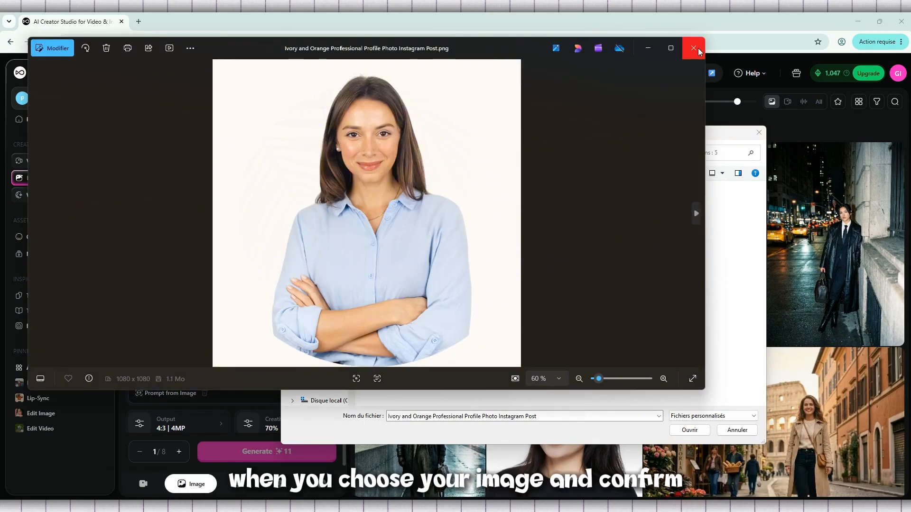
left_click(698, 48)
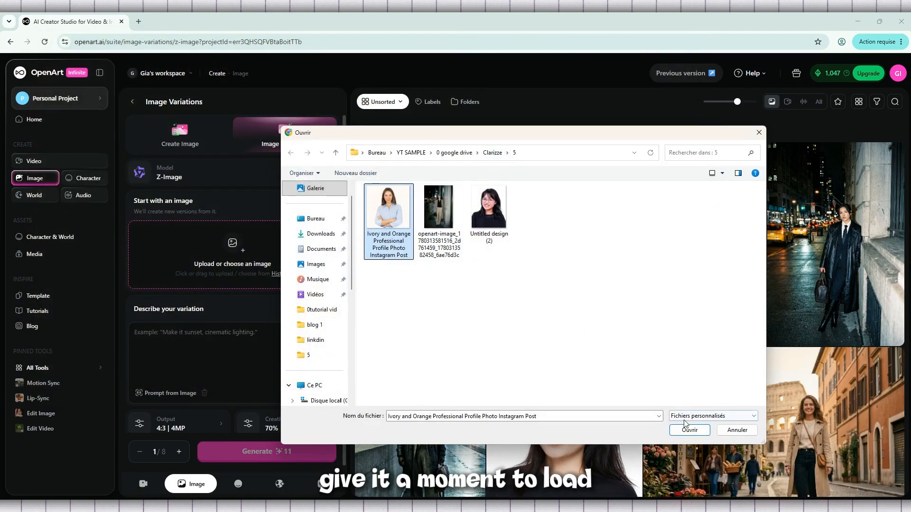
double_click(396, 198)
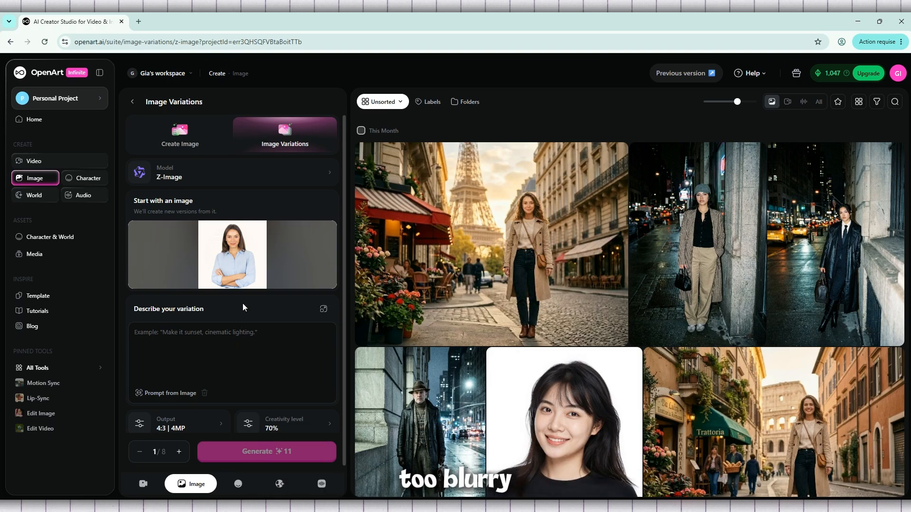
View the uploaded starting image at full size and close the enlarged view
mouse_move(273, 264)
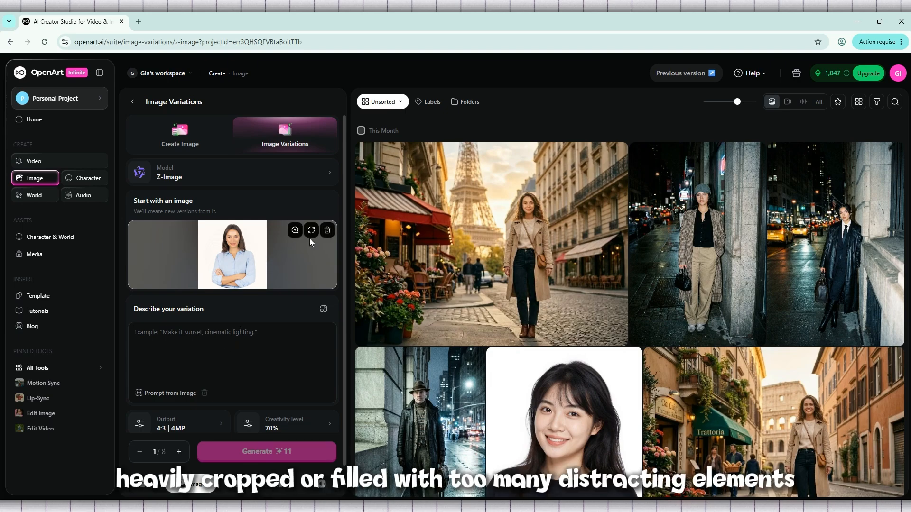
left_click(295, 230)
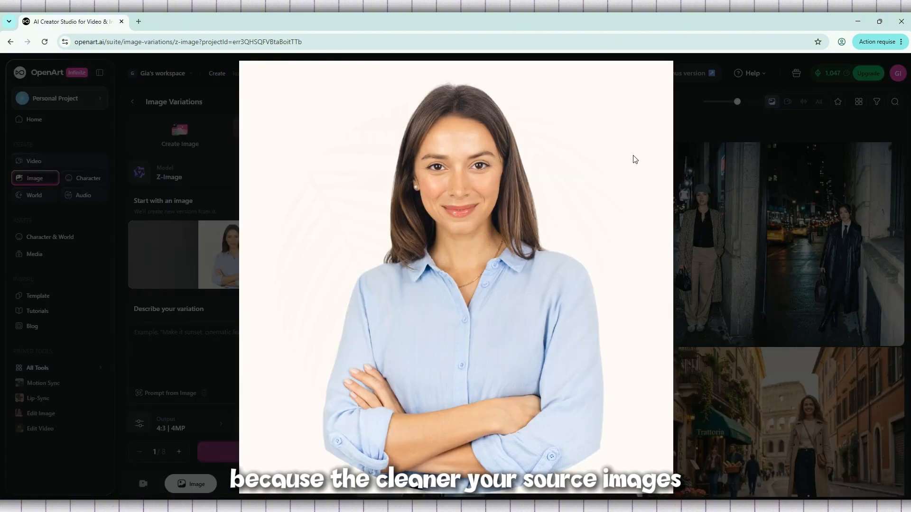
left_click(795, 155)
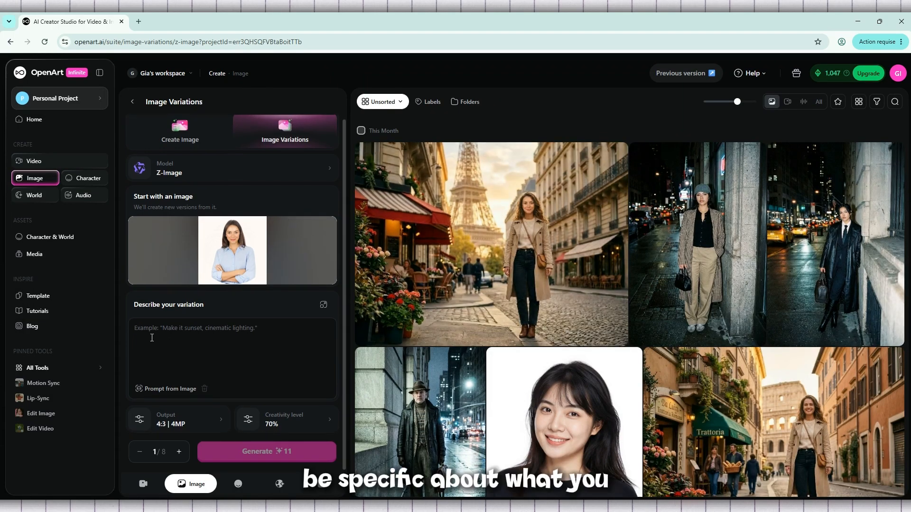
Write "change the color hair" as the description of the variation
left_click(152, 338)
type("hair")
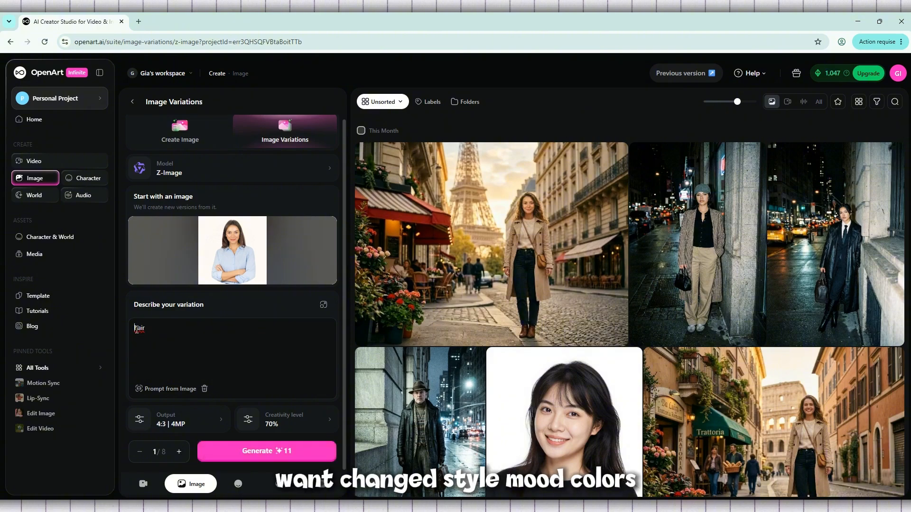
left_click(137, 329)
type("change")
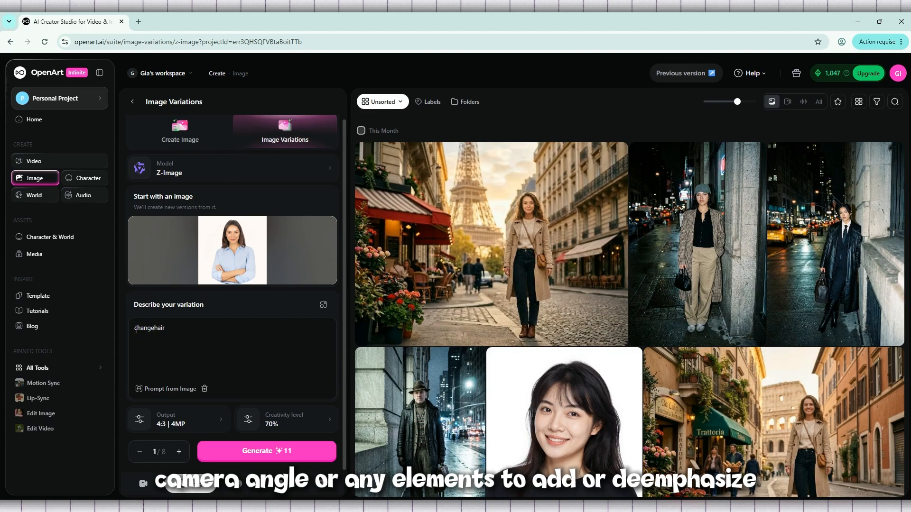
type(" the color")
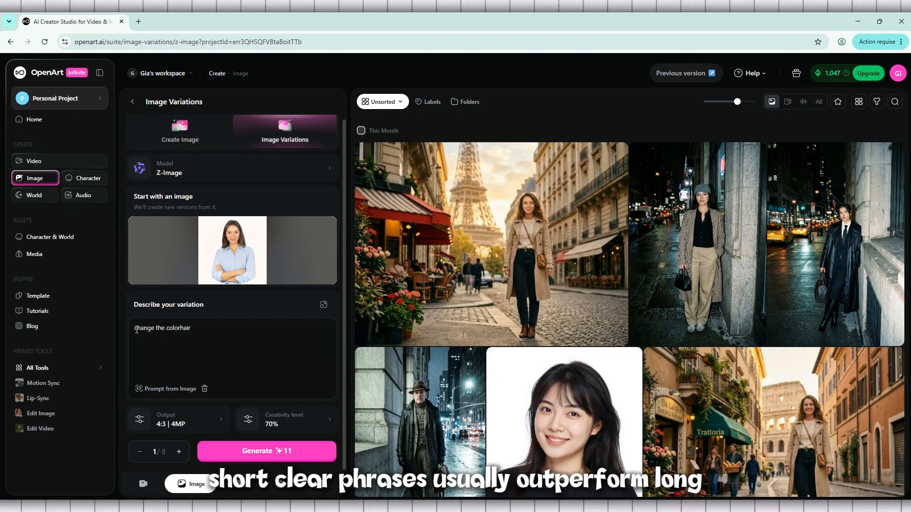
type("e")
key("BackSpace")
key("BackSpace")
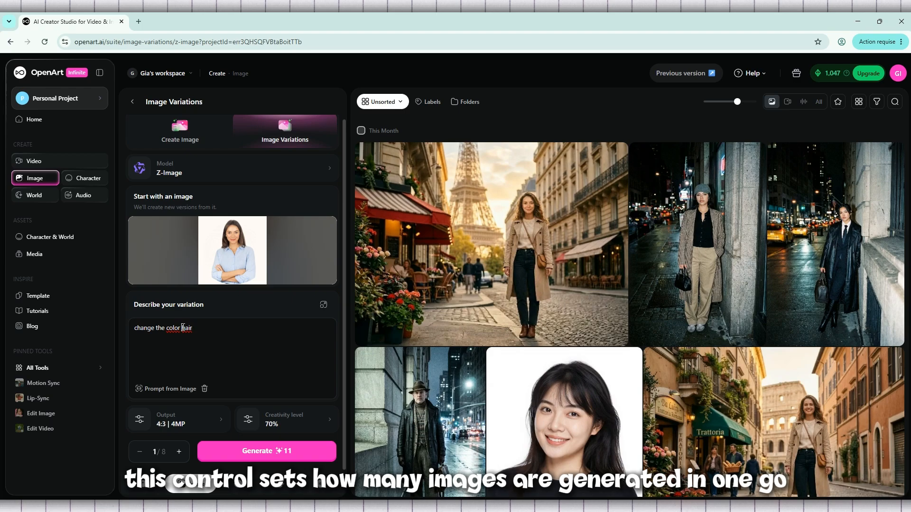
Reword the variation description to read "change the hair color"
left_click_drag(195, 329, 181, 328)
key("BackSpace")
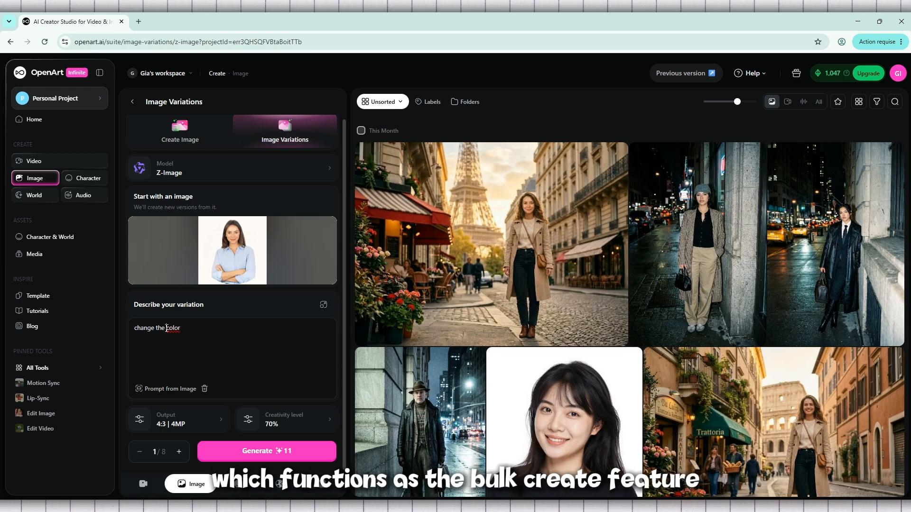
left_click(166, 328)
type("hair")
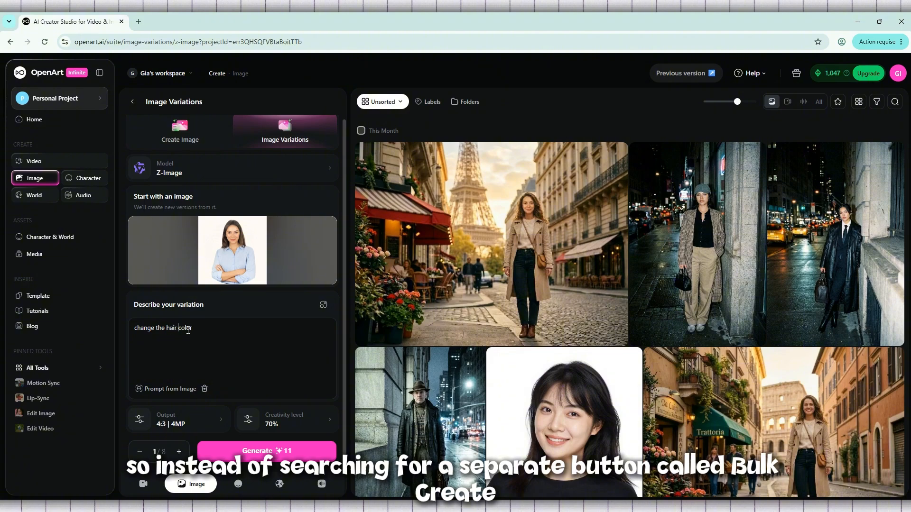
Raise the number of images per run to 4 and lower it to 2
left_click(180, 452)
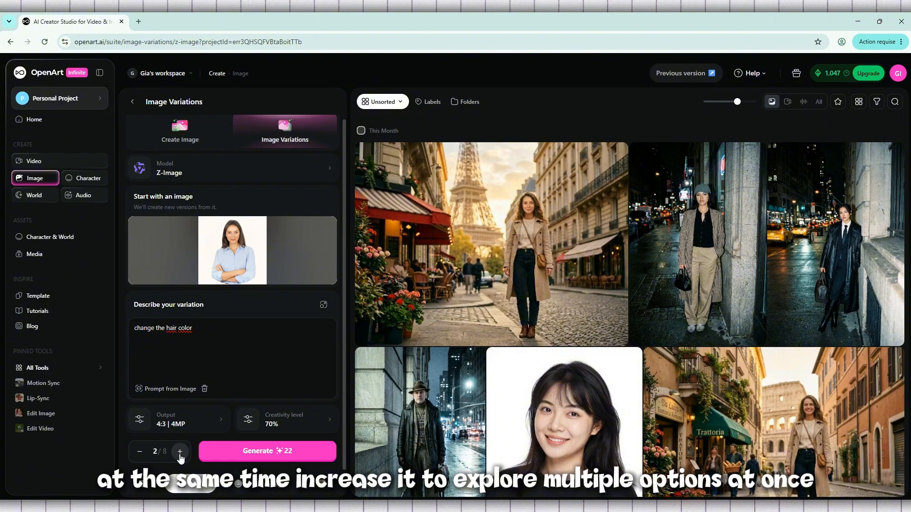
left_click(180, 455)
left_click(179, 454)
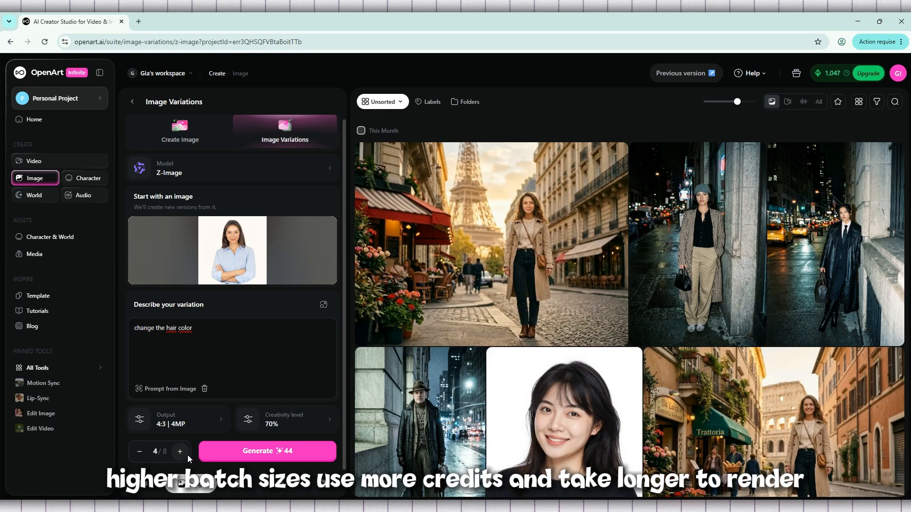
left_click(136, 455)
left_click(139, 453)
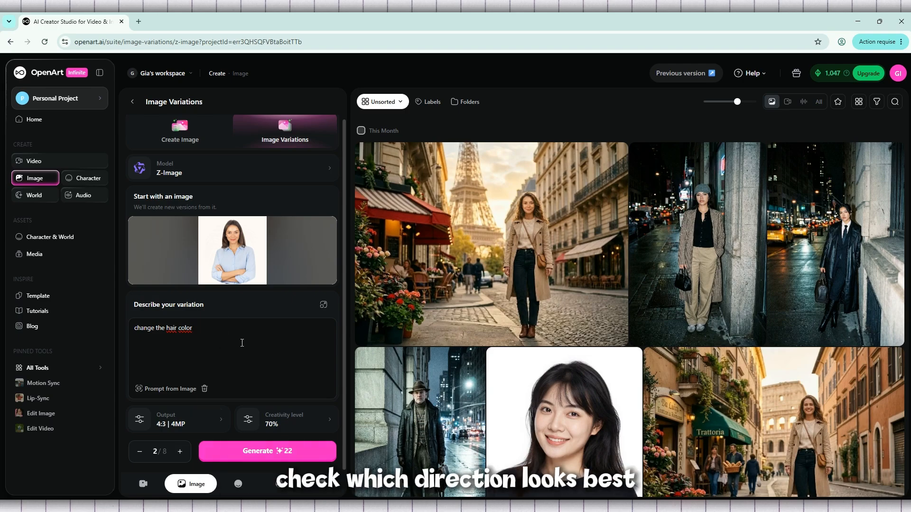
Check the output aspect ratio and resolution options and generate the variations
left_click(188, 429)
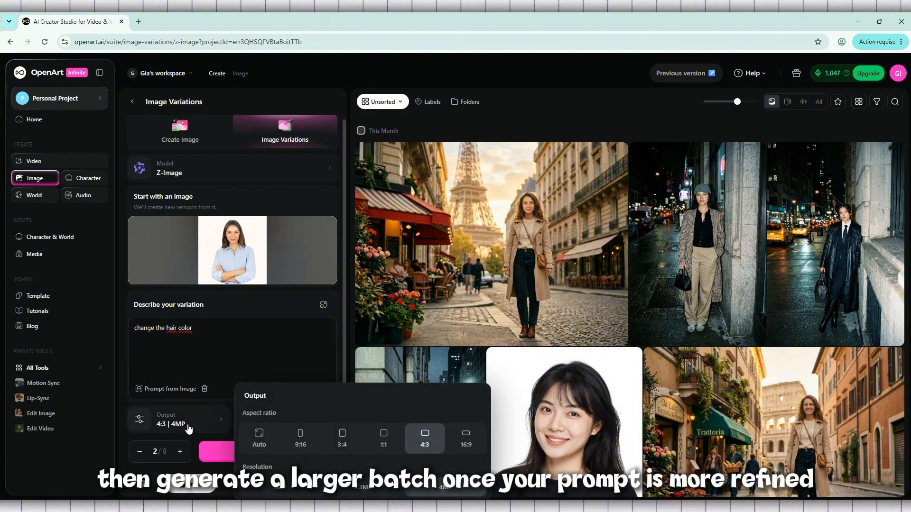
left_click(190, 430)
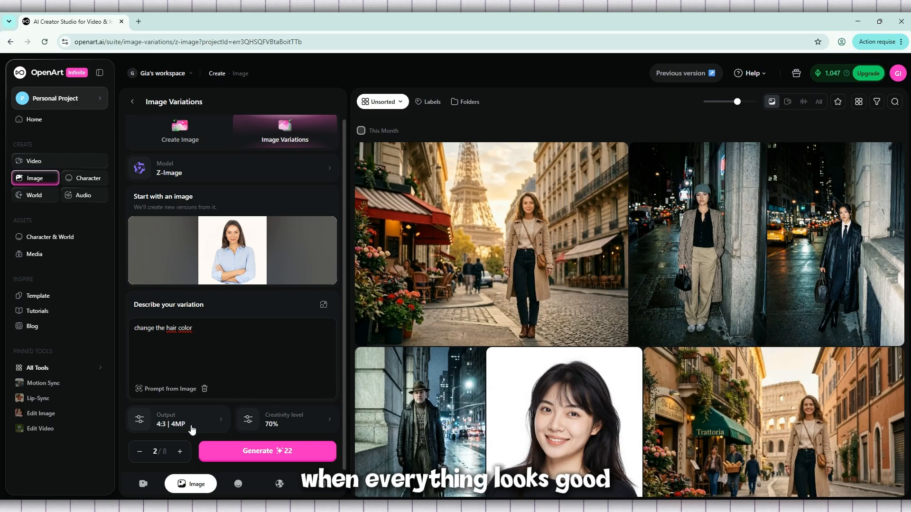
left_click(267, 455)
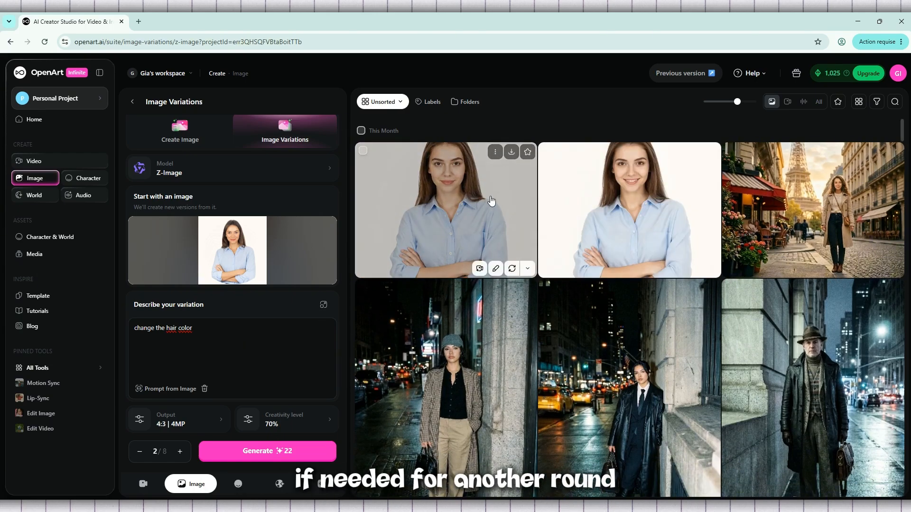
View the two newly generated portraits one after the other at enlarged size and close the viewer
left_click(491, 201)
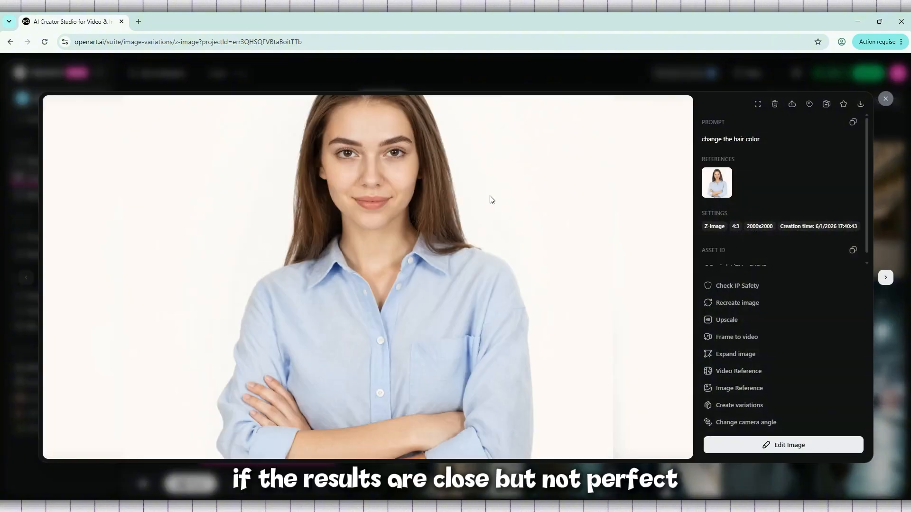
left_click(887, 277)
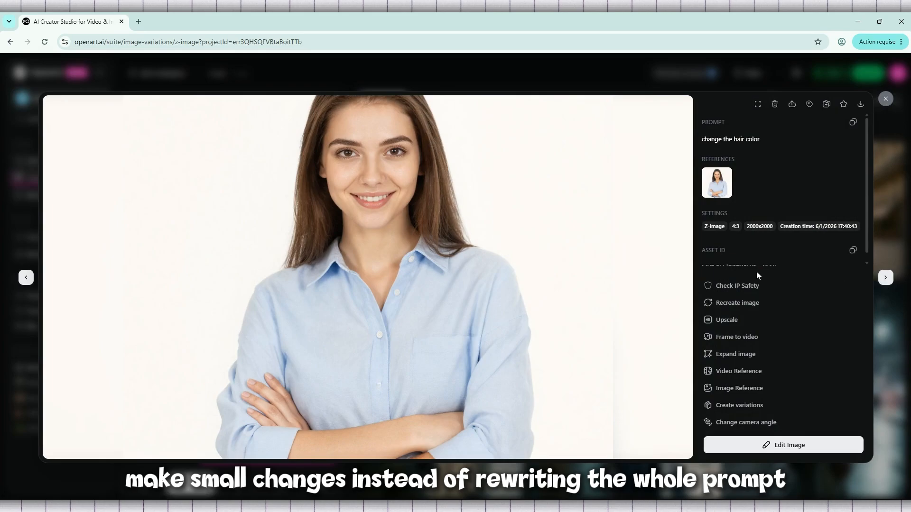
left_click(886, 100)
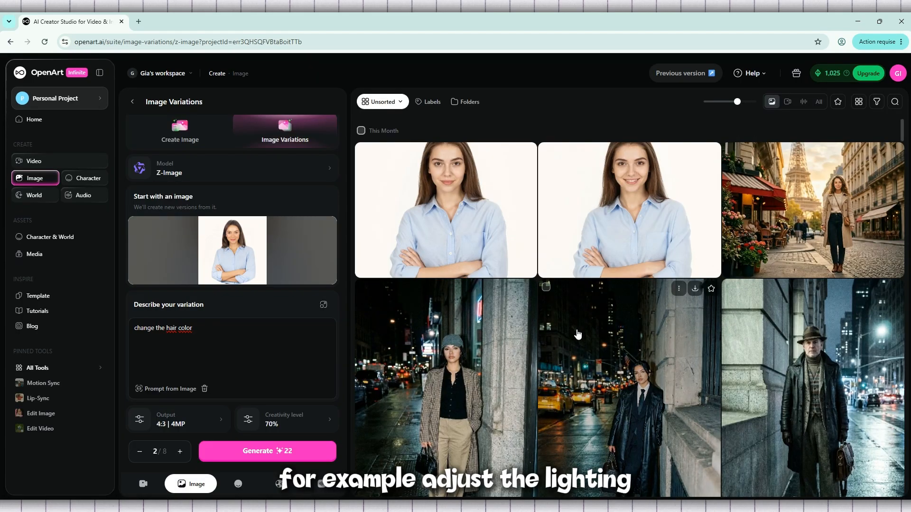
Switch to Notepad, copy the whole line "change the color of the hair" and minimize the Notepad window
key("alt+Tab")
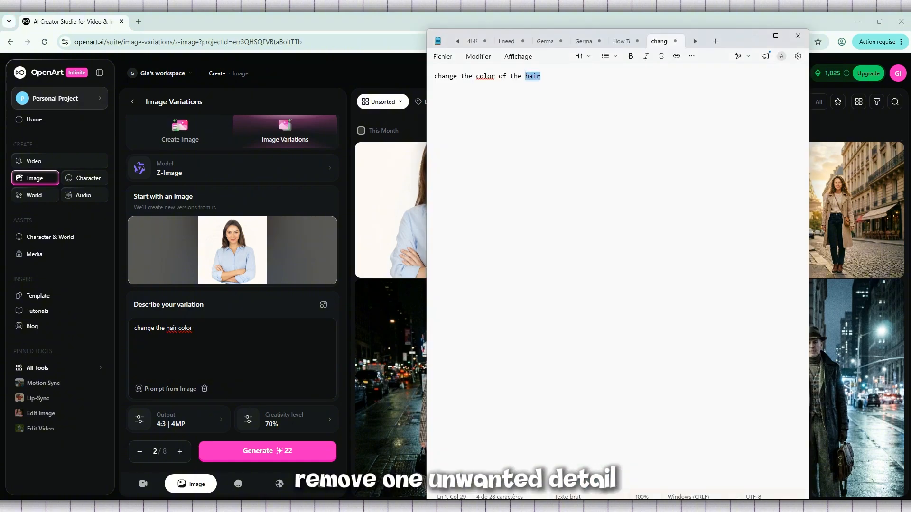
key("ctrl+a")
right_click(495, 76)
left_click(543, 90)
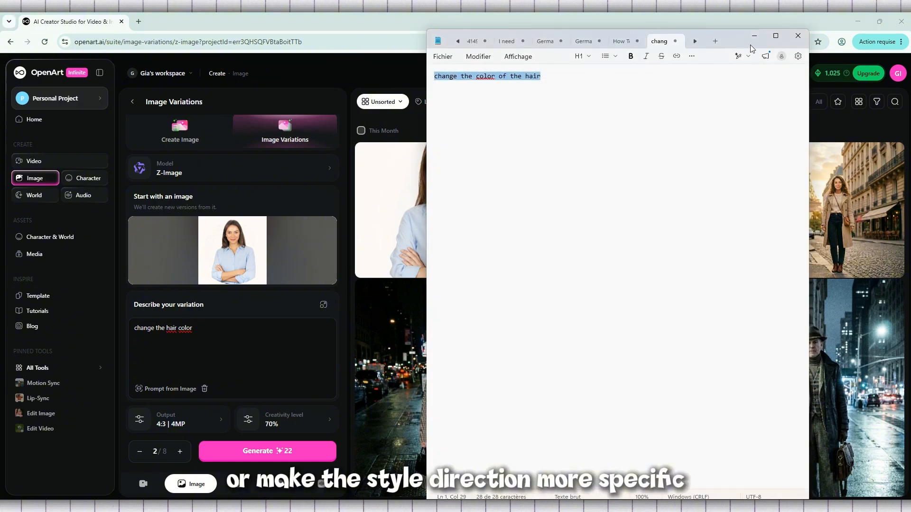
left_click(754, 35)
Replace the variation description with the copied "change the color of the hair" and generate another batch
triple_click(207, 329)
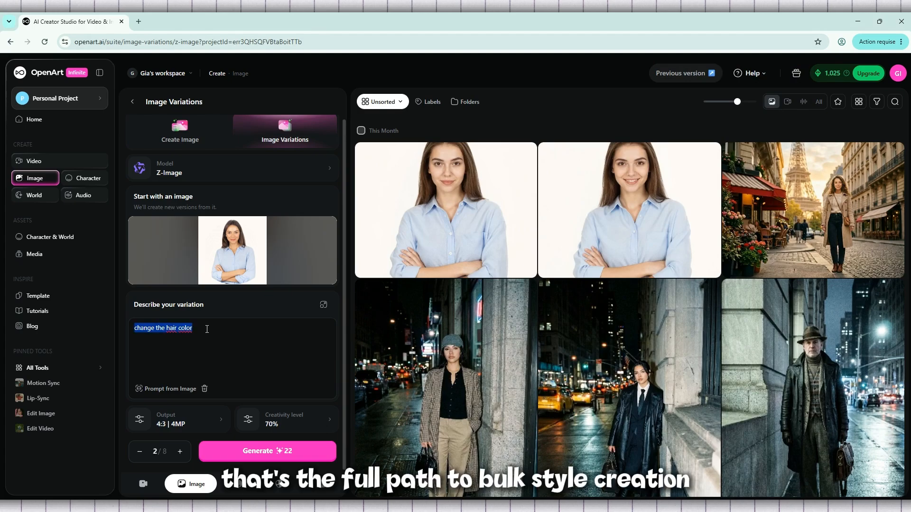
key("ctrl+v")
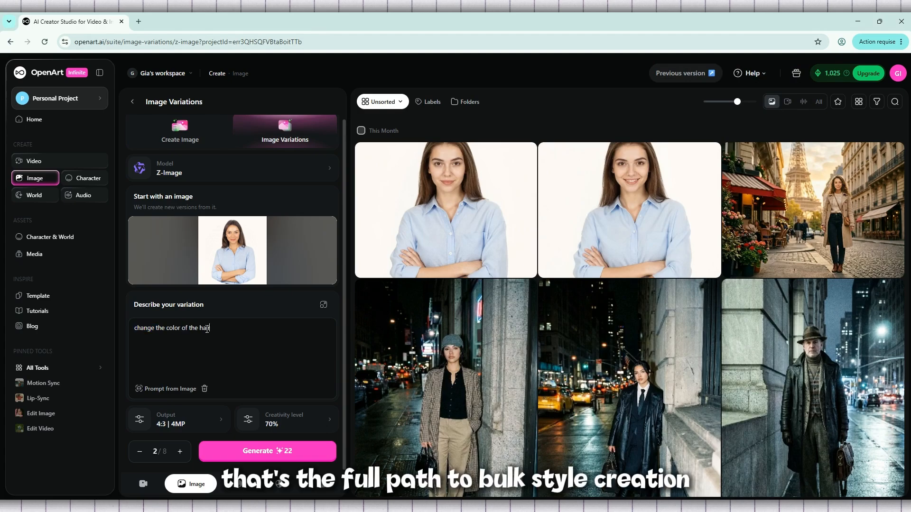
left_click(255, 455)
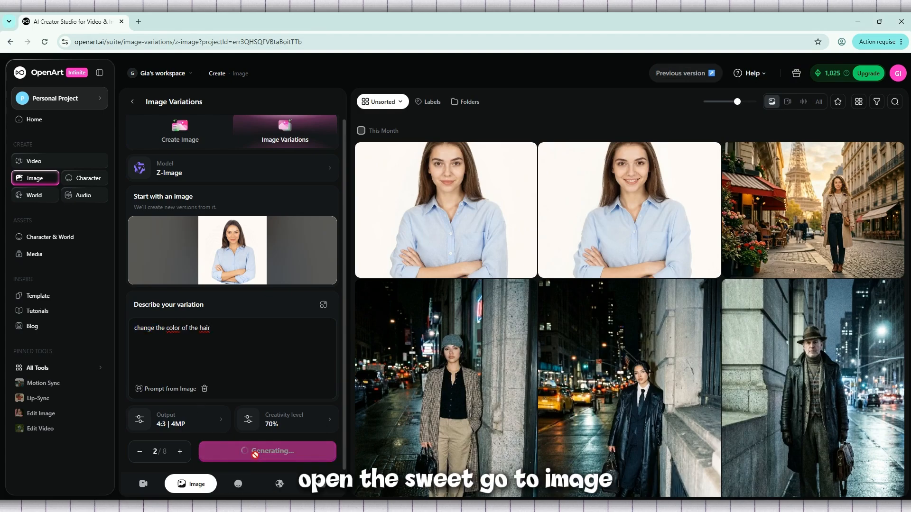